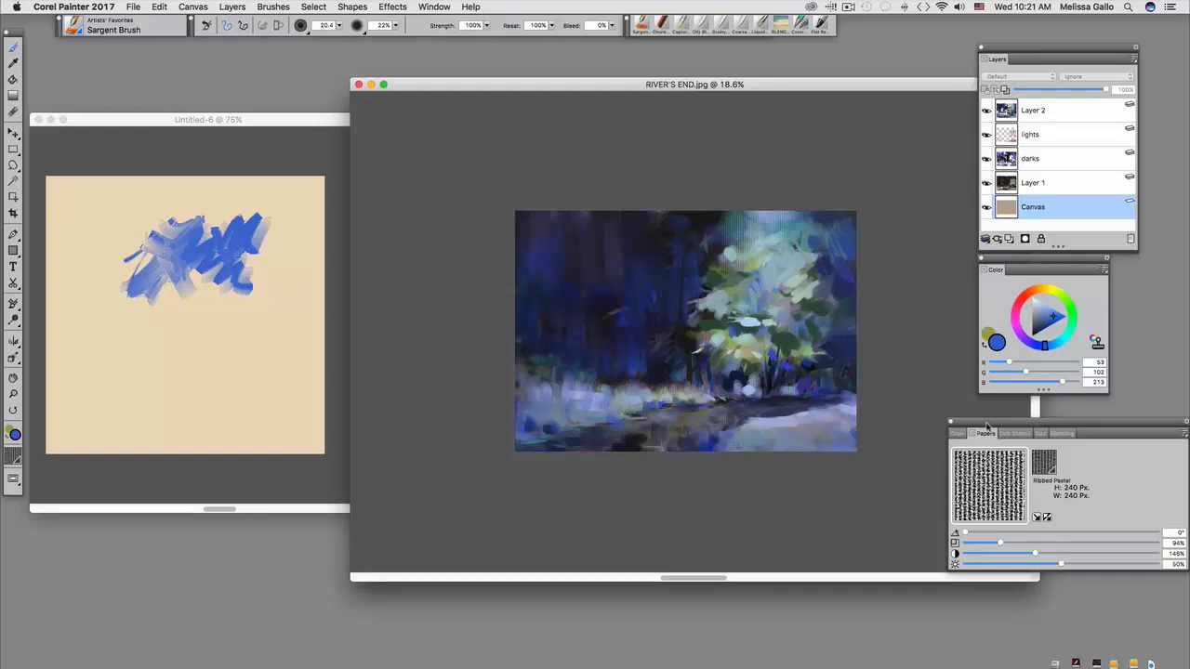
# Dock the Papers panel beneath the Color panel and paint a test stroke on the cream Untitled-6 canvas with the Sargent Brush.
pyautogui.moveTo(987, 426); pyautogui.dragTo(908, 404)
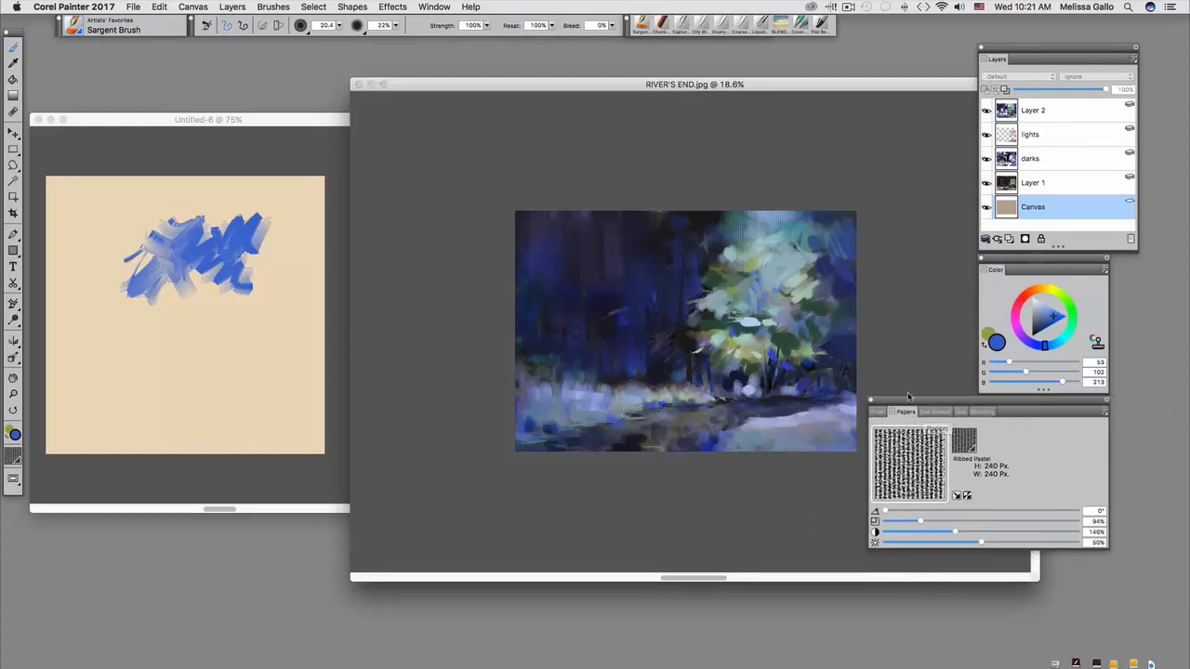
pyautogui.click(199, 309)
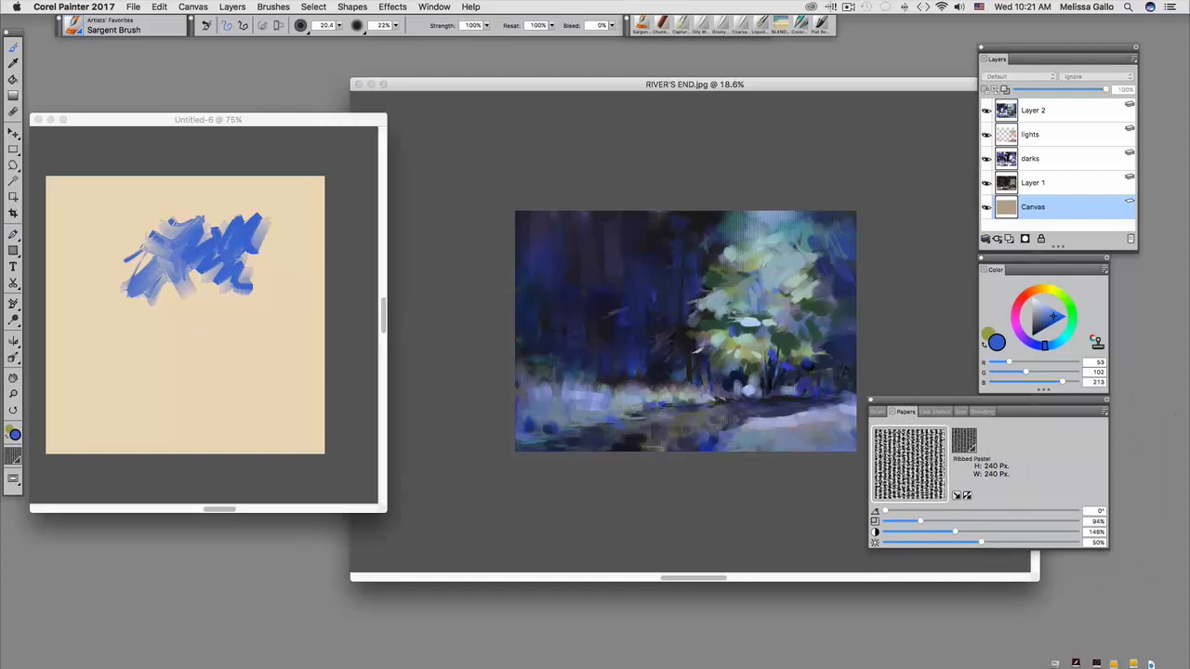
pyautogui.moveTo(199, 309)
pyautogui.mouseDown()
pyautogui.moveTo(209, 340)
pyautogui.moveTo(198, 302)
pyautogui.moveTo(215, 293)
pyautogui.moveTo(260, 304)
pyautogui.moveTo(193, 313)
pyautogui.moveTo(201, 360)
pyautogui.moveTo(194, 328)
pyautogui.moveTo(176, 372)
pyautogui.mouseUp()
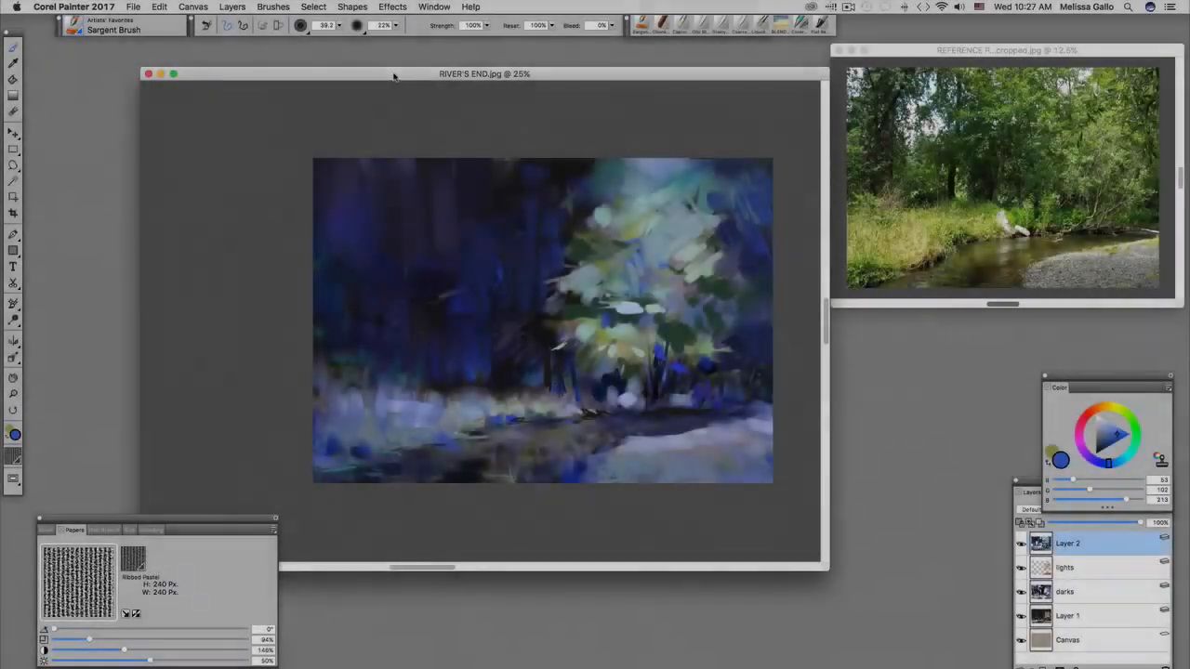
# Move the RIVER'S END window down and paint blue Sargent Brush test strokes on the blank Untitled-7 canvas.
pyautogui.moveTo(393, 76); pyautogui.dragTo(397, 172)
pyautogui.moveTo(409, 101); pyautogui.dragTo(406, 71)
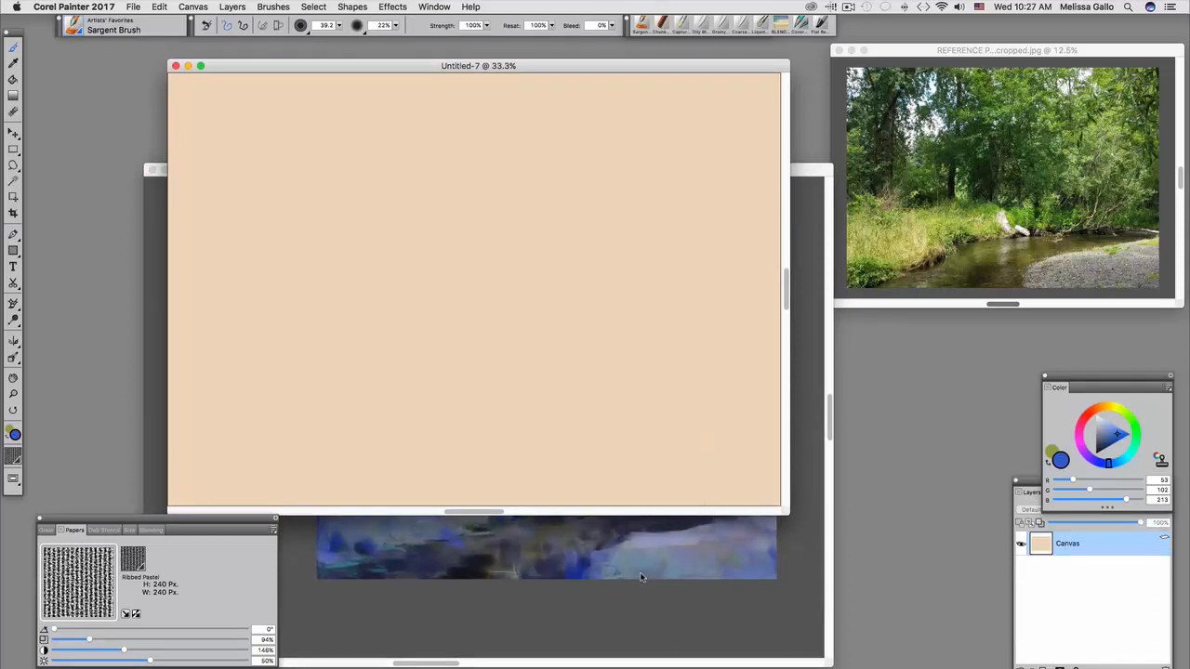
pyautogui.moveTo(563, 355)
pyautogui.mouseDown()
pyautogui.moveTo(522, 391)
pyautogui.moveTo(435, 383)
pyautogui.moveTo(506, 395)
pyautogui.moveTo(544, 381)
pyautogui.moveTo(563, 354)
pyautogui.moveTo(521, 390)
pyautogui.moveTo(470, 335)
pyautogui.moveTo(586, 320)
pyautogui.moveTo(636, 356)
pyautogui.mouseUp()
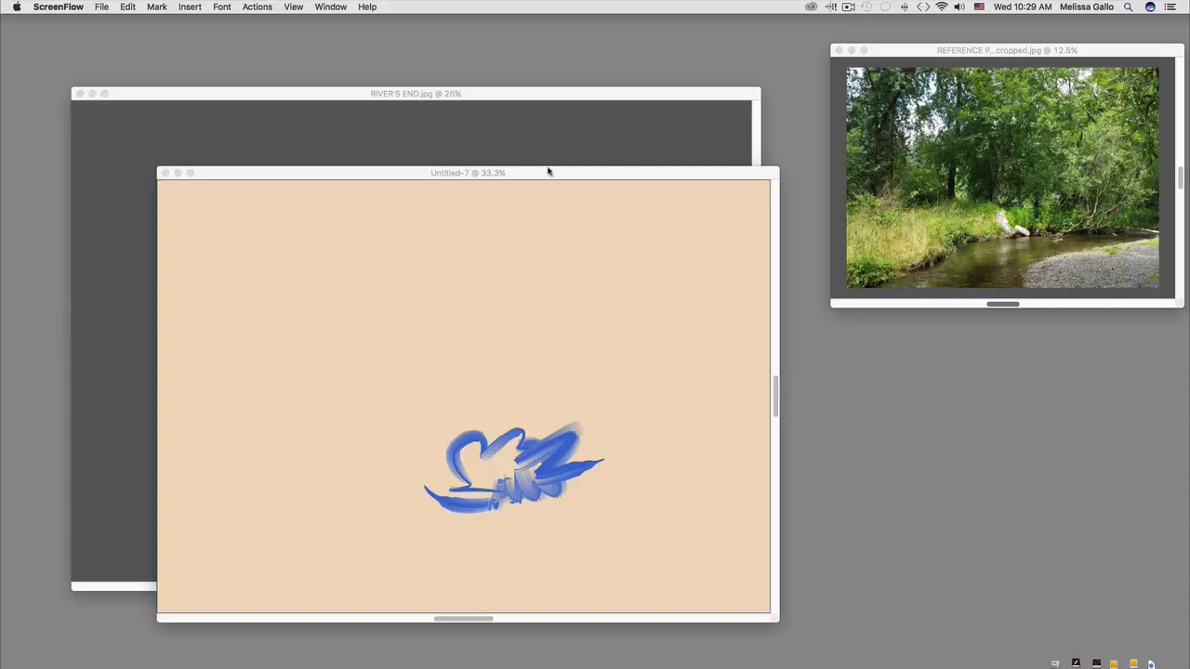
# Arrange the Untitled-7 canvas, reference photo and Layers panel around the RIVER'S END painting so all stay in view.
pyautogui.moveTo(553, 173)
pyautogui.mouseDown()
pyautogui.moveTo(683, 253)
pyautogui.moveTo(1160, 322)
pyautogui.mouseUp()
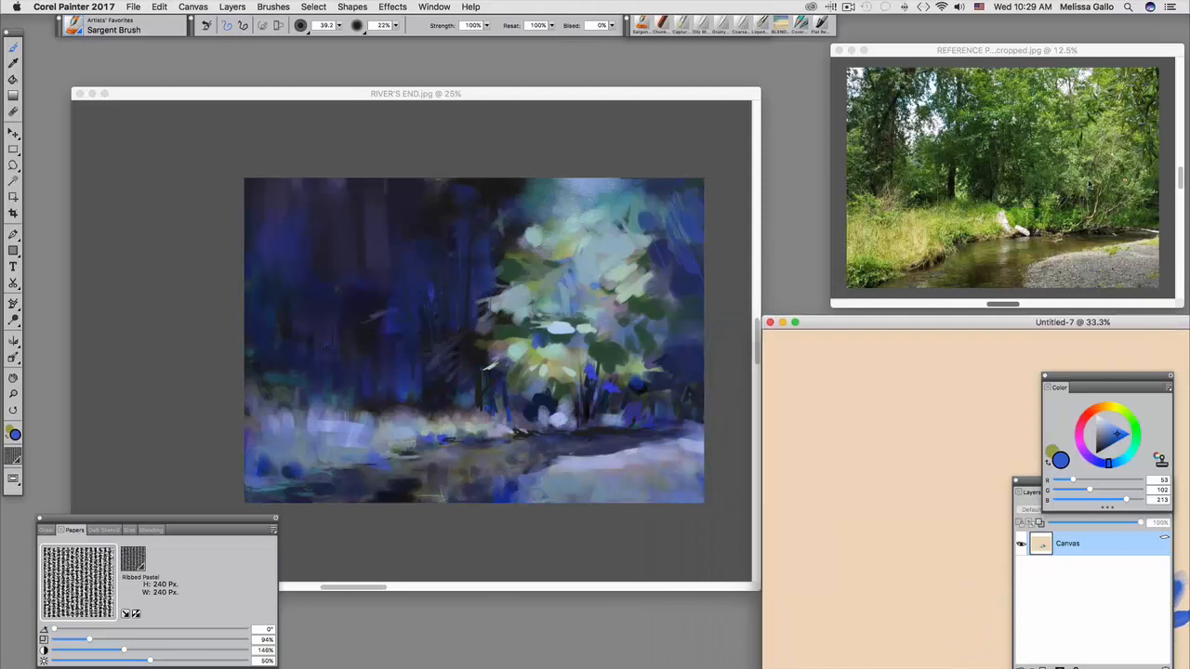
pyautogui.moveTo(923, 50); pyautogui.dragTo(867, 95)
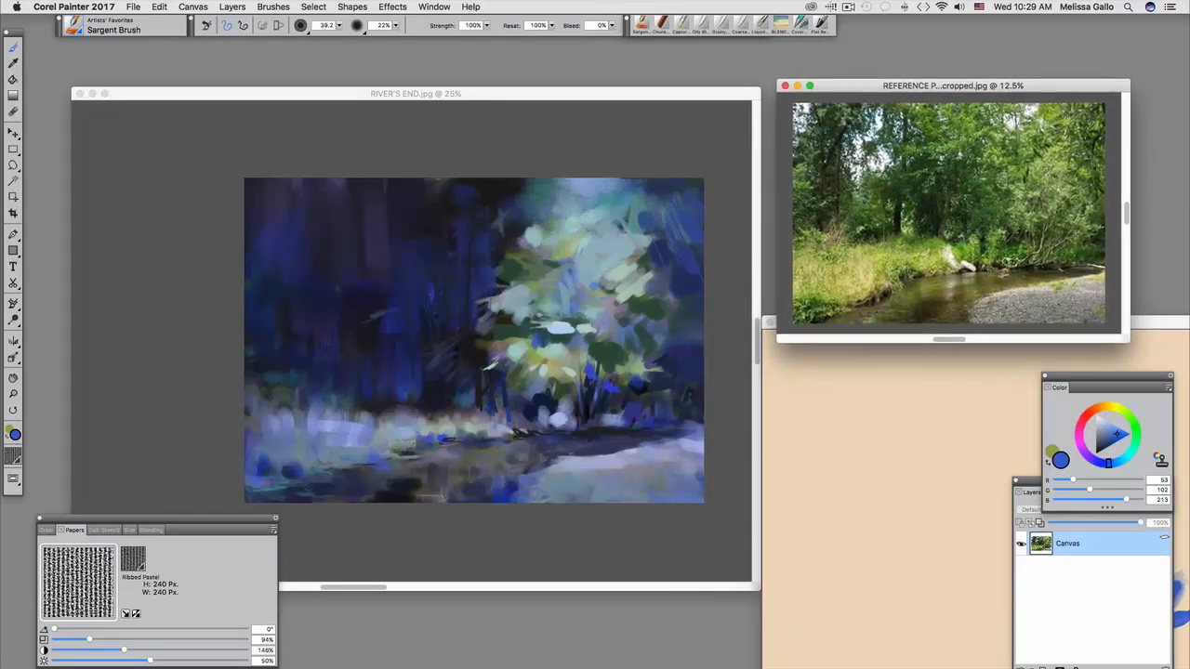
pyautogui.click(828, 441)
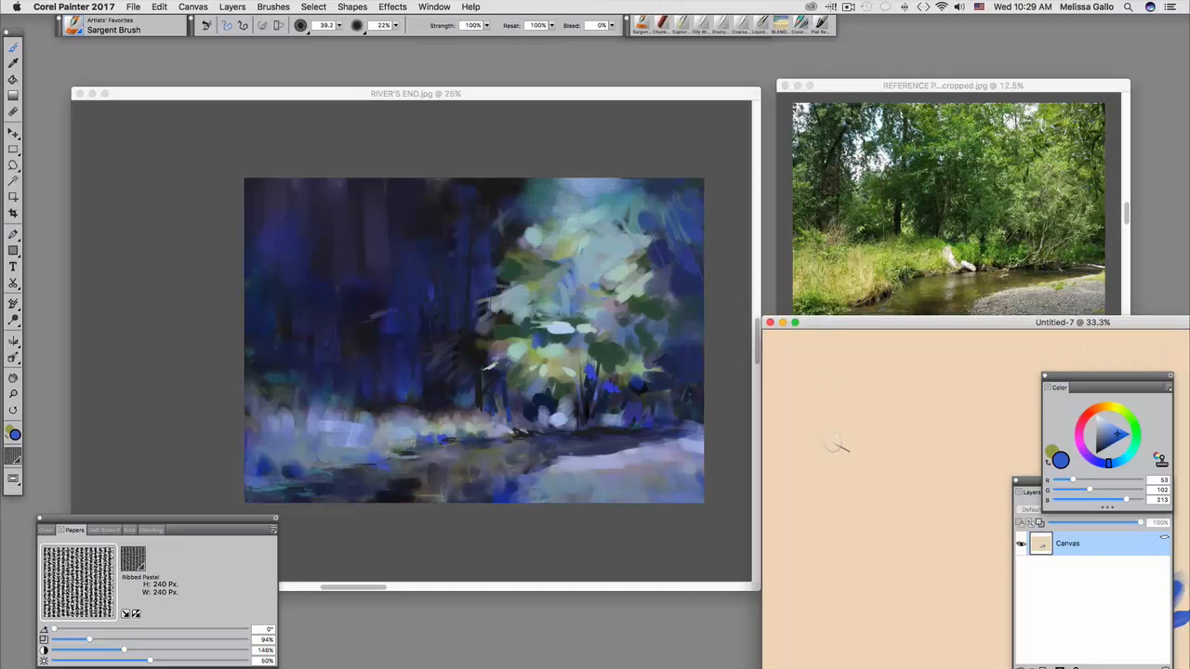
pyautogui.moveTo(1028, 483)
pyautogui.mouseDown()
pyautogui.moveTo(574, 493)
pyautogui.moveTo(452, 481)
pyautogui.mouseUp()
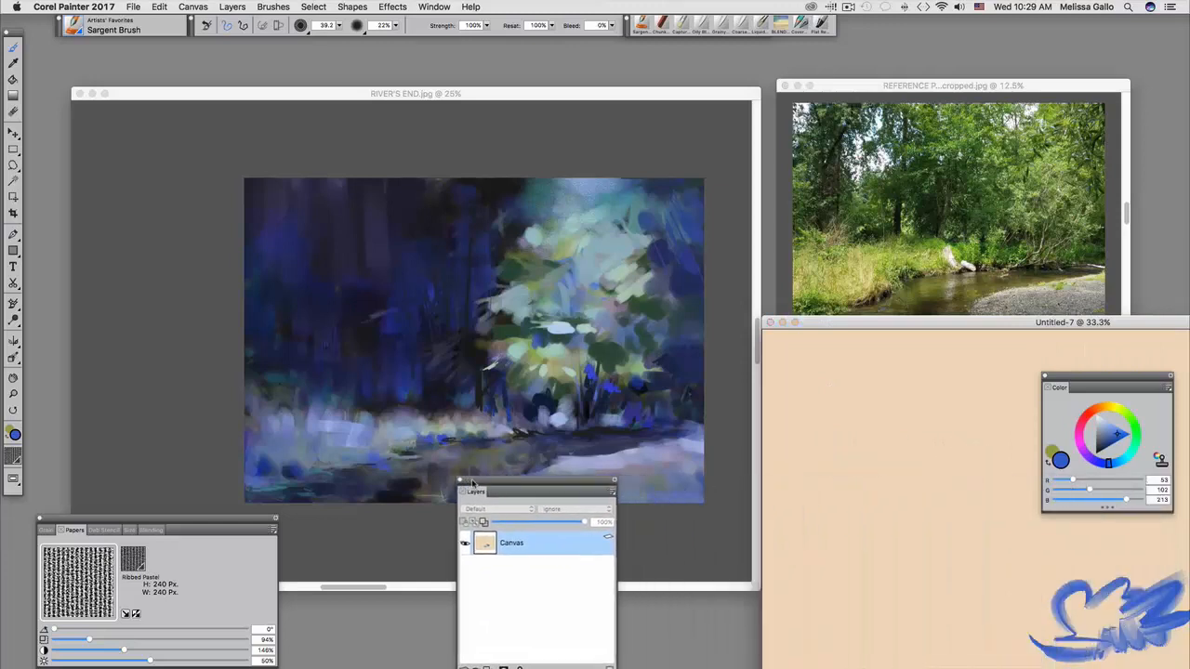
pyautogui.click(862, 243)
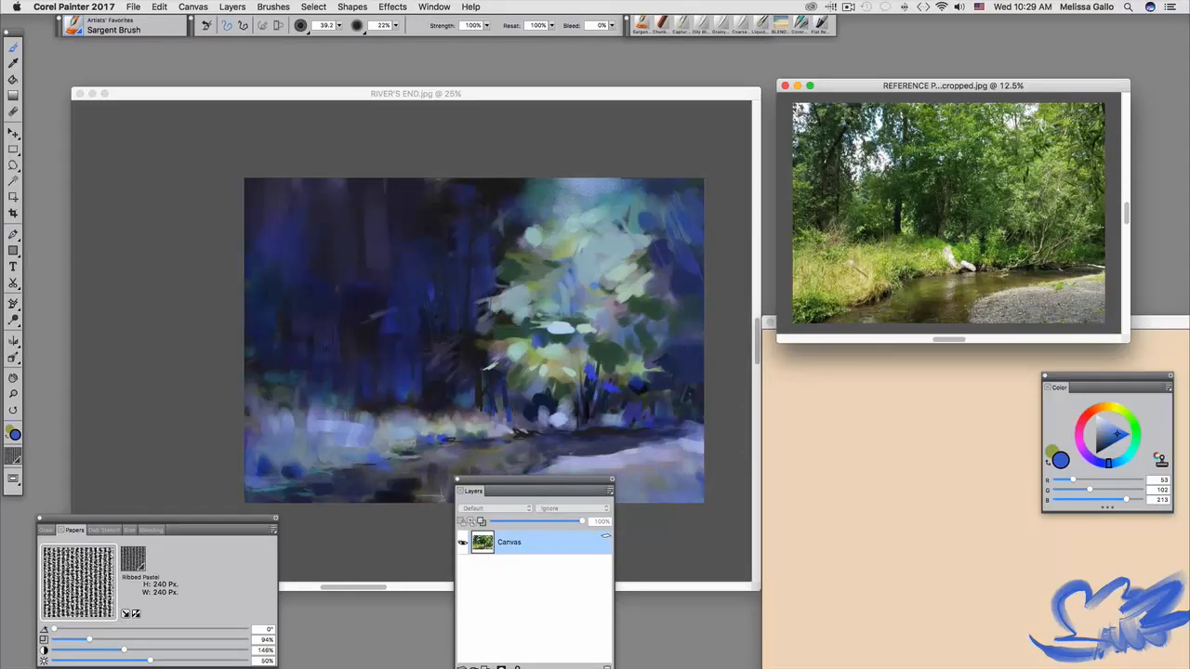
pyautogui.click(633, 130)
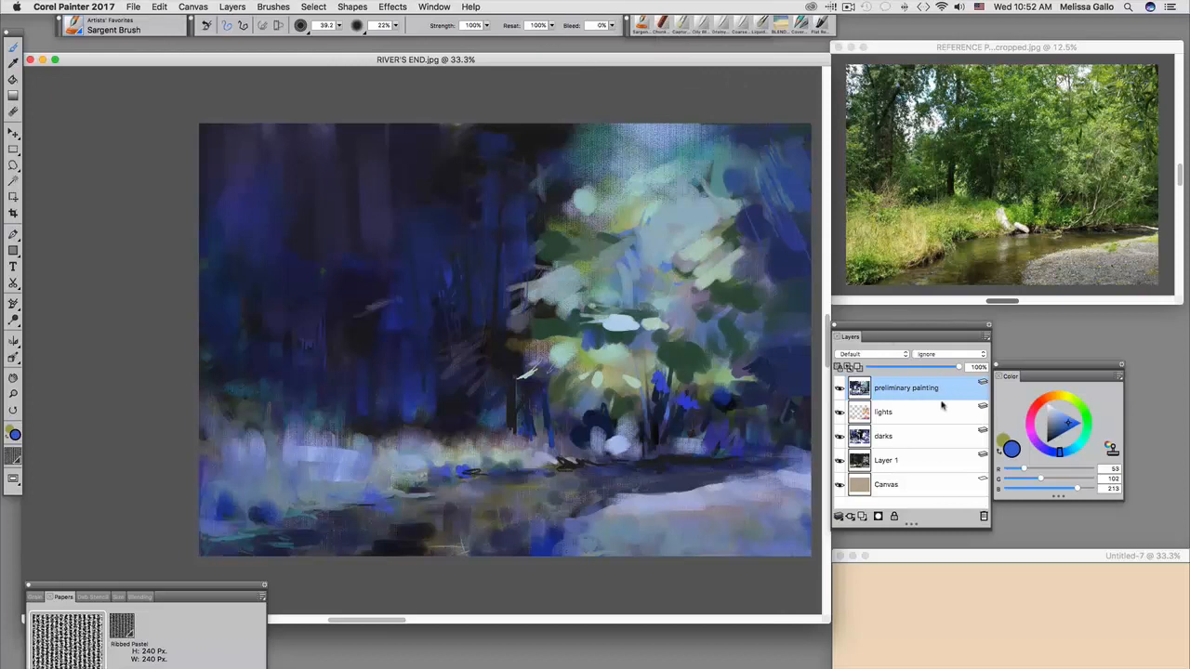
# Add a new layer above preliminary painting and collapse it with all layers down to Layer 1 into one.
pyautogui.click(861, 514)
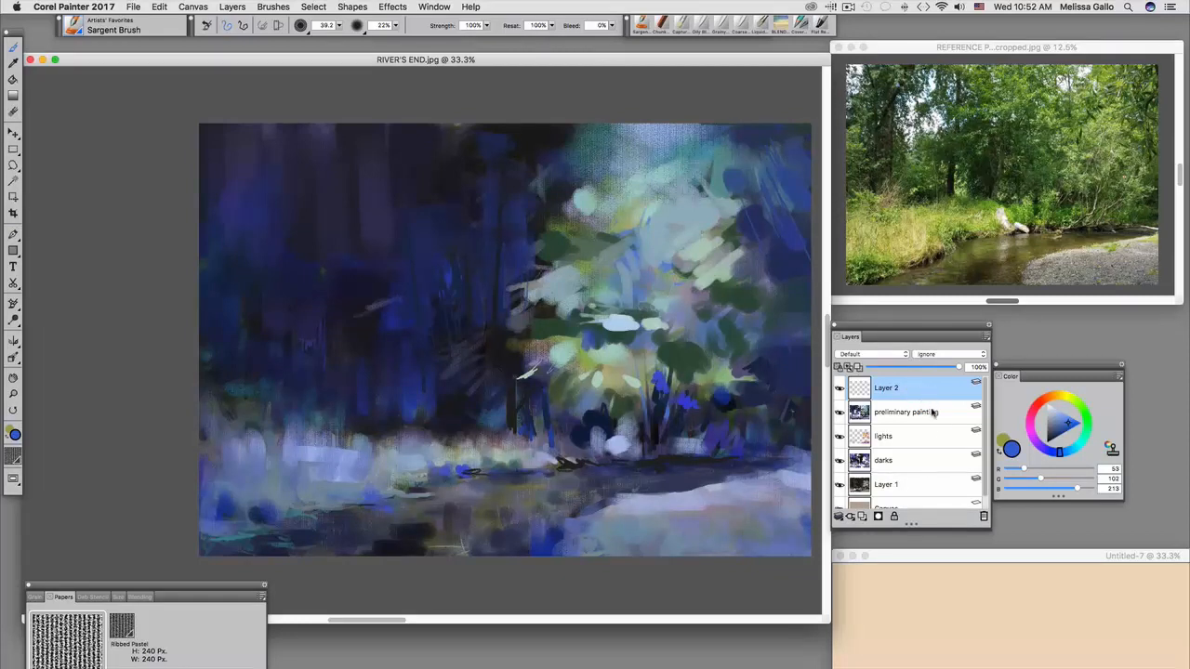
pyautogui.keyDown('shift'); pyautogui.click(912, 487); pyautogui.keyUp('shift')
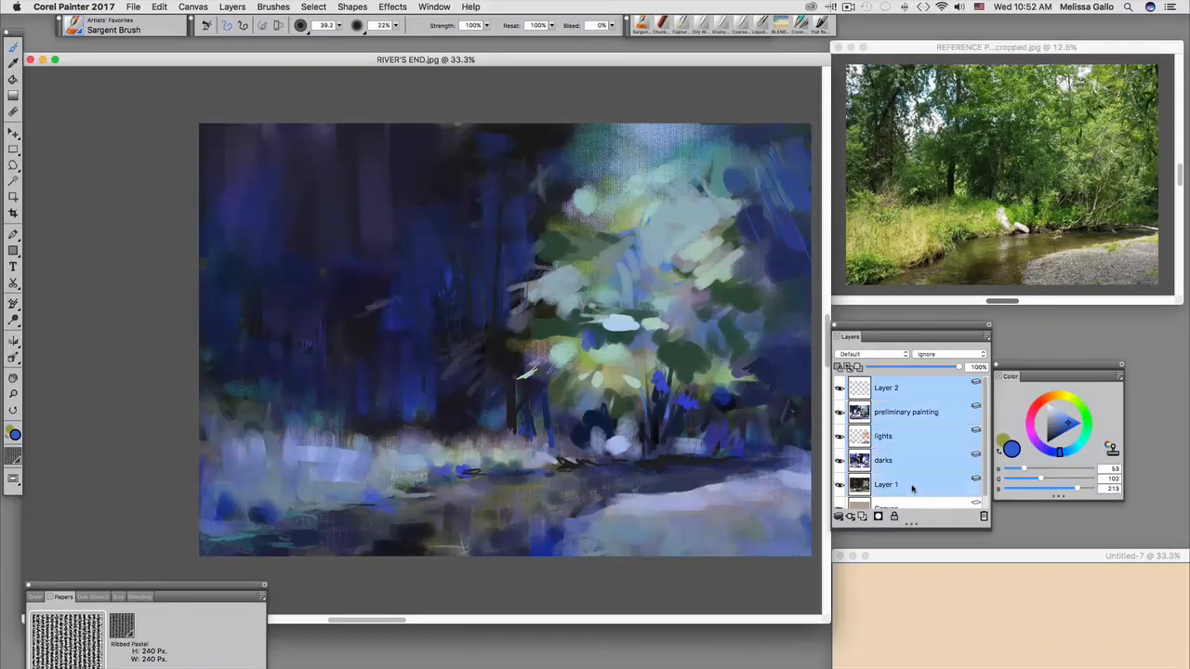
pyautogui.click(838, 517)
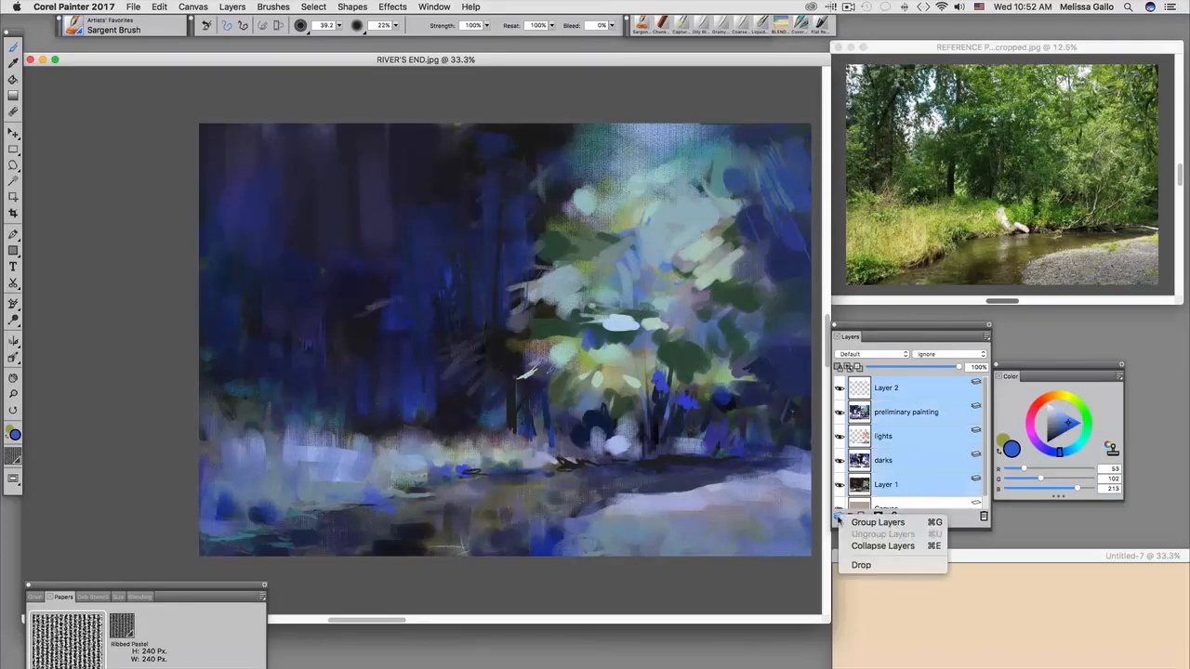
pyautogui.click(851, 546)
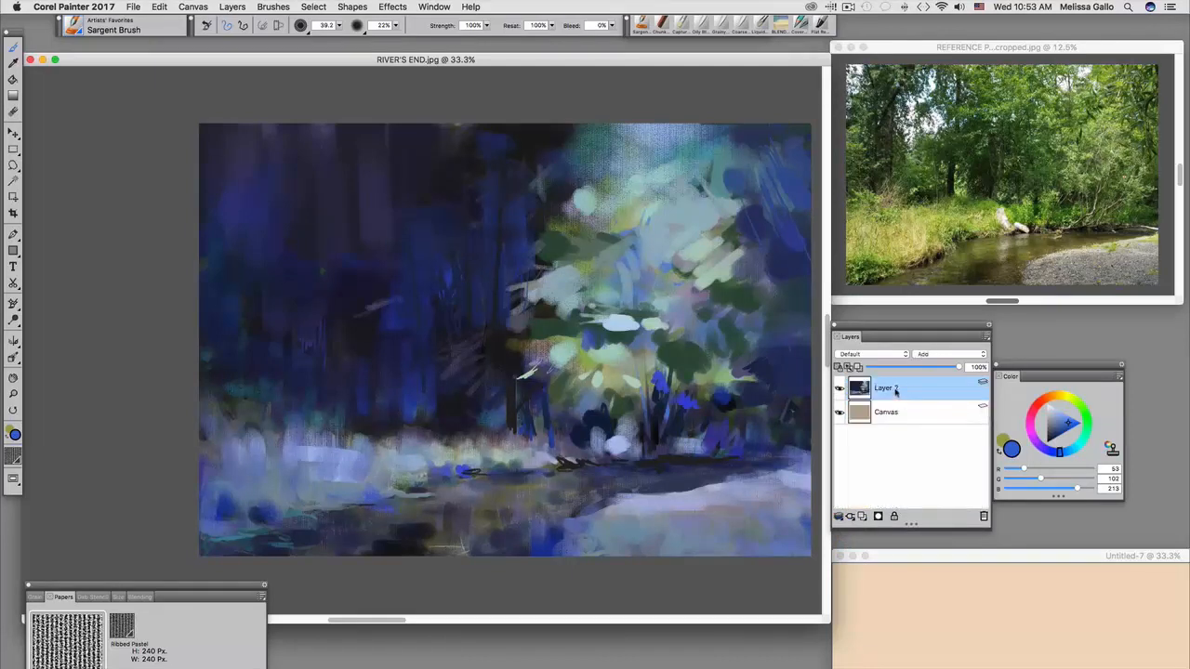
# Drop the collapsed layer onto the canvas and copy the whole painting onto a new layer above it.
pyautogui.click(837, 517)
pyautogui.click(851, 563)
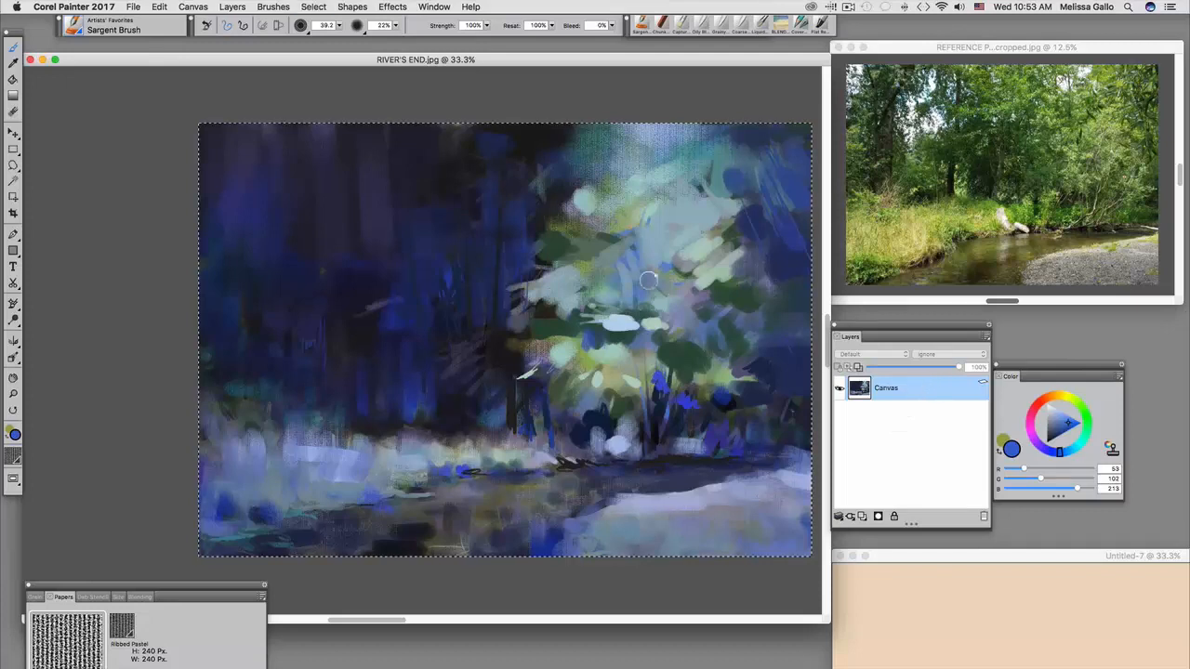
pyautogui.press('super+a')
pyautogui.click(12, 136)
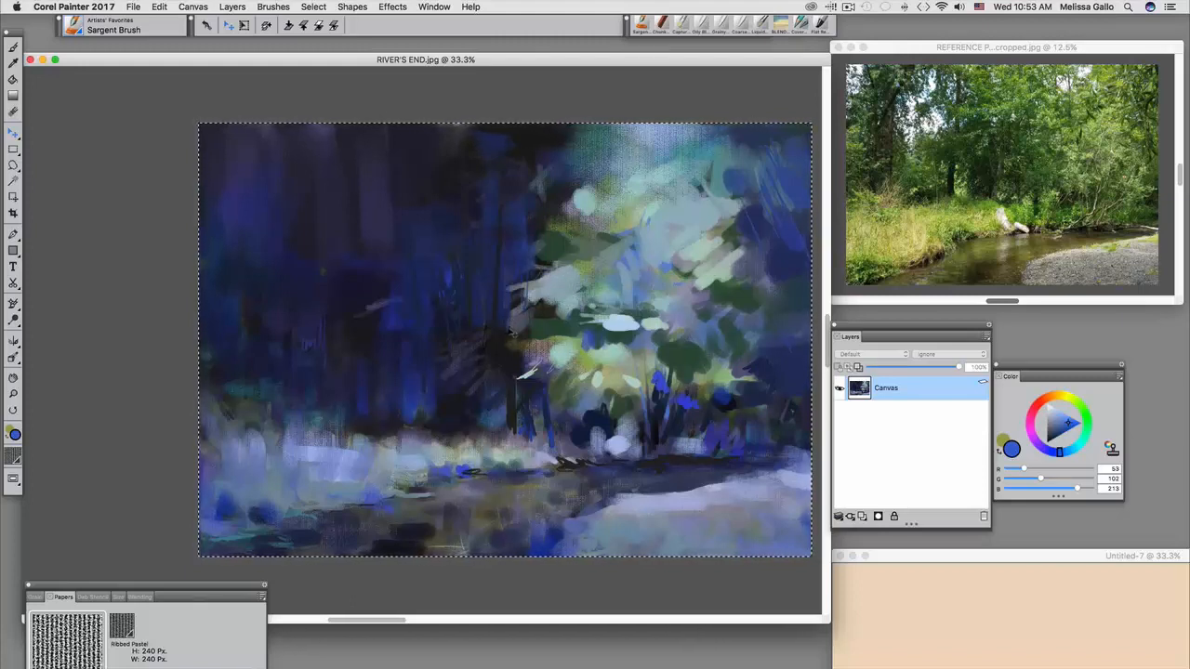
pyautogui.press('super+v')
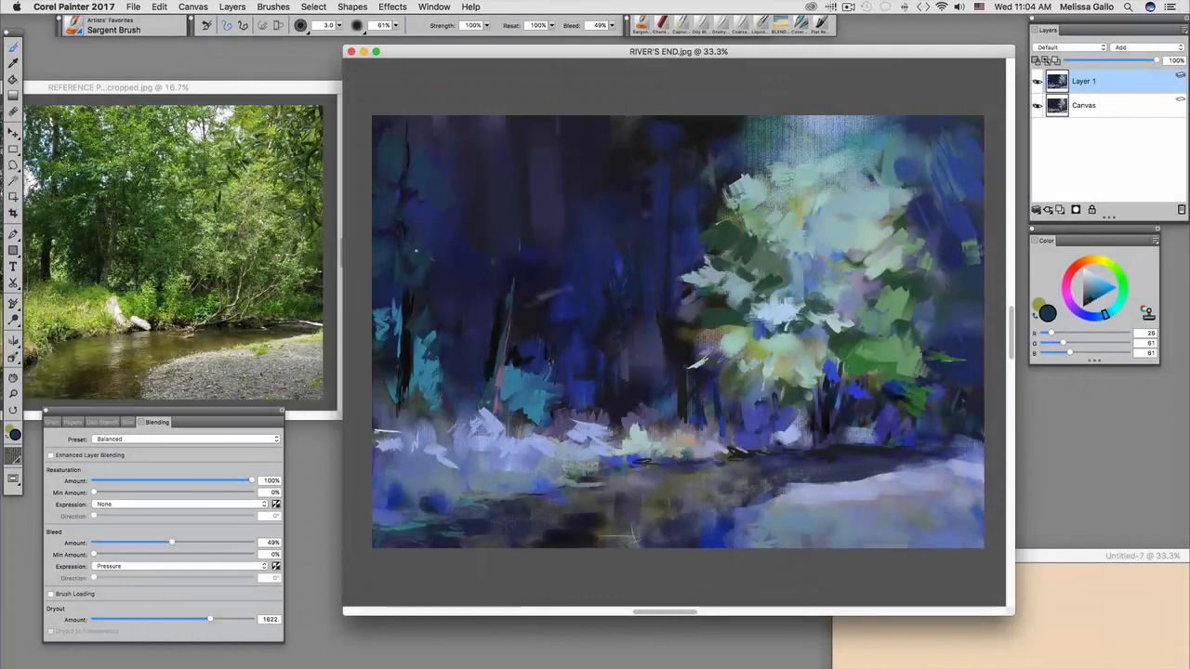
# Paint dark teal foliage strokes among the shadowed trees on the painting's left side, on Layer 1.
pyautogui.moveTo(422, 271); pyautogui.dragTo(432, 272)
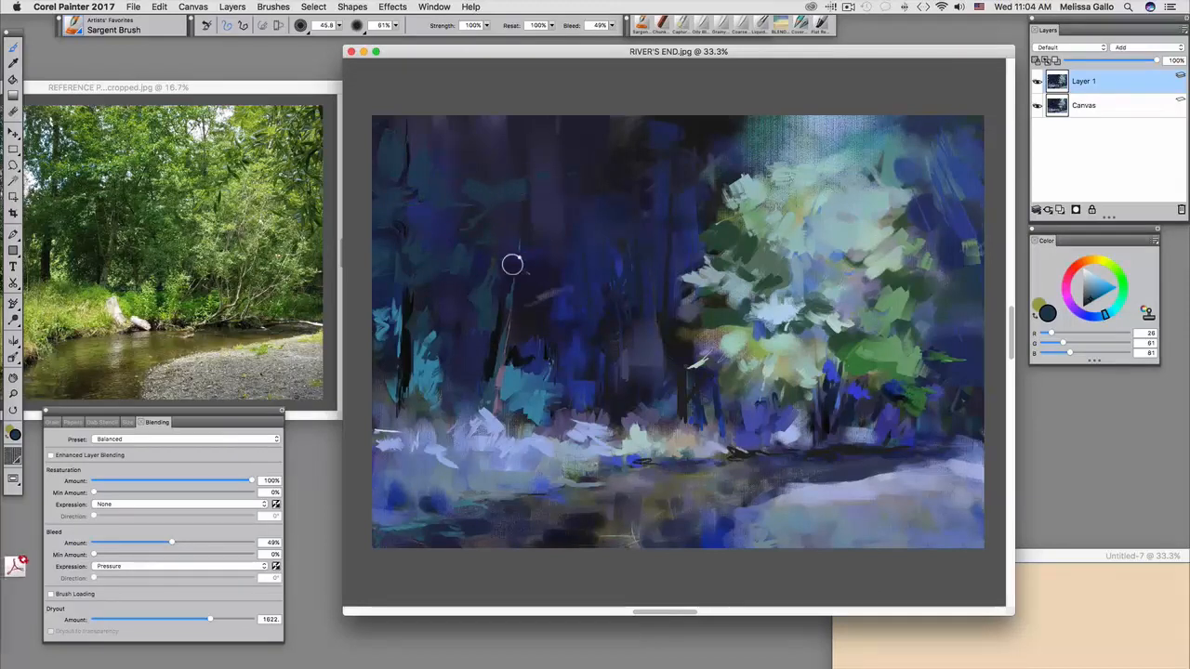
pyautogui.moveTo(493, 251); pyautogui.dragTo(493, 251)
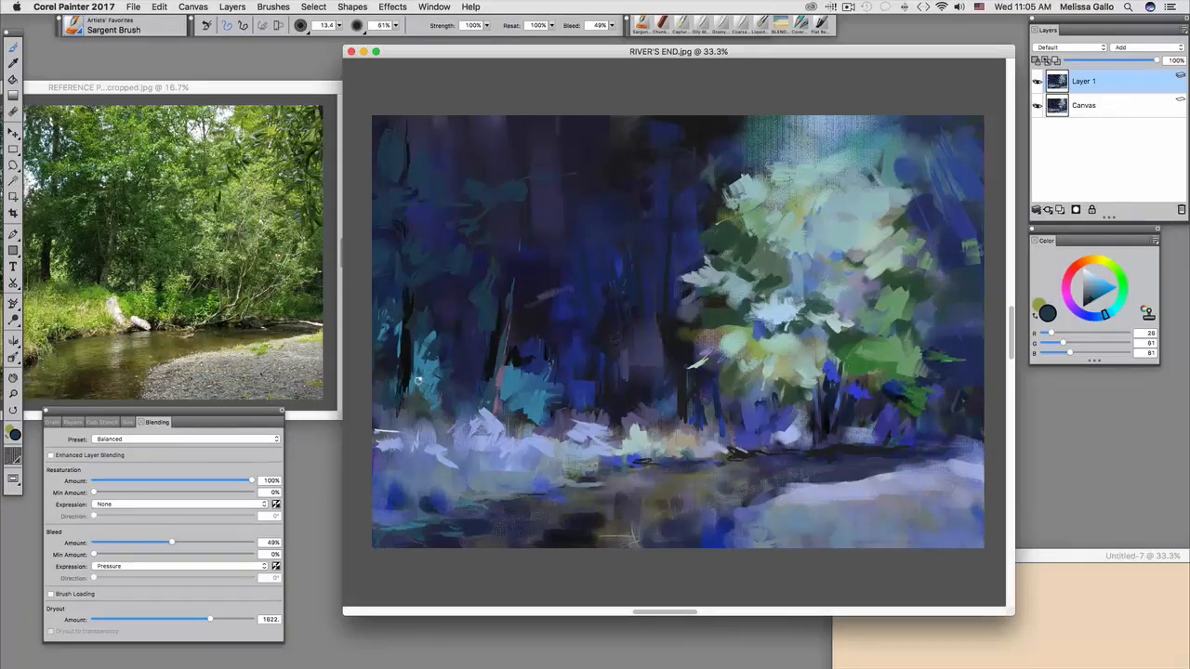
# Sample blue from the bush beside the far-left trunk, lighten it to a pale blue and paint a highlight on the leaves.
pyautogui.keyDown('alt'); pyautogui.click(389, 383); pyautogui.keyUp('alt')
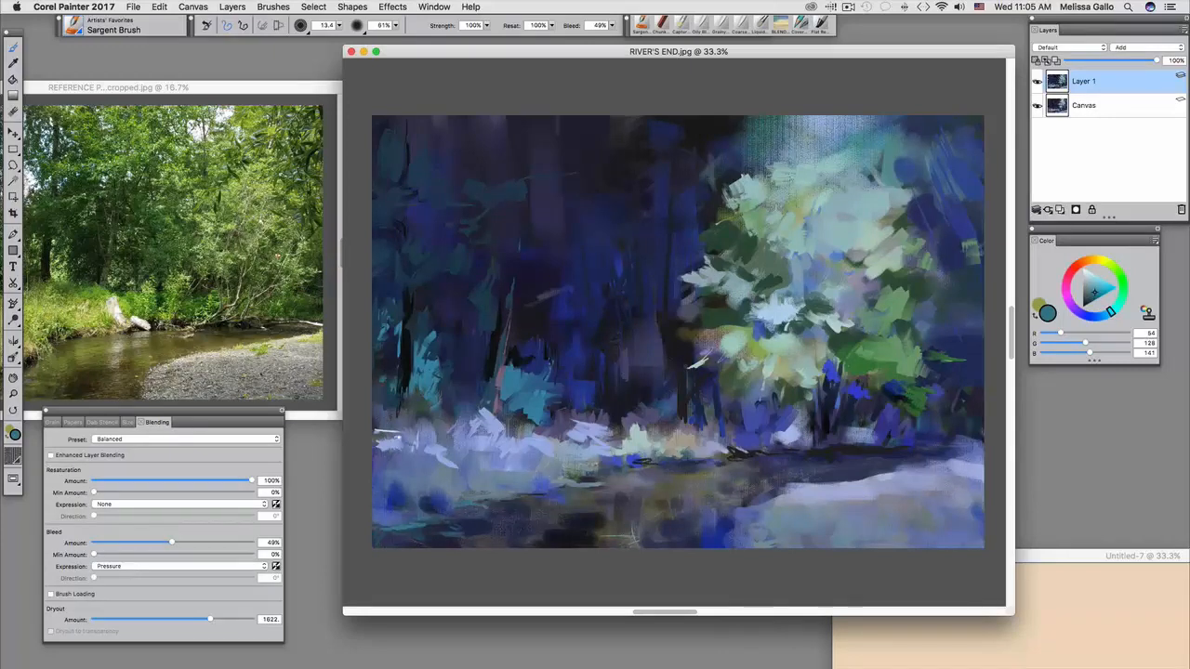
pyautogui.keyDown('alt'); pyautogui.click(407, 367); pyautogui.keyUp('alt')
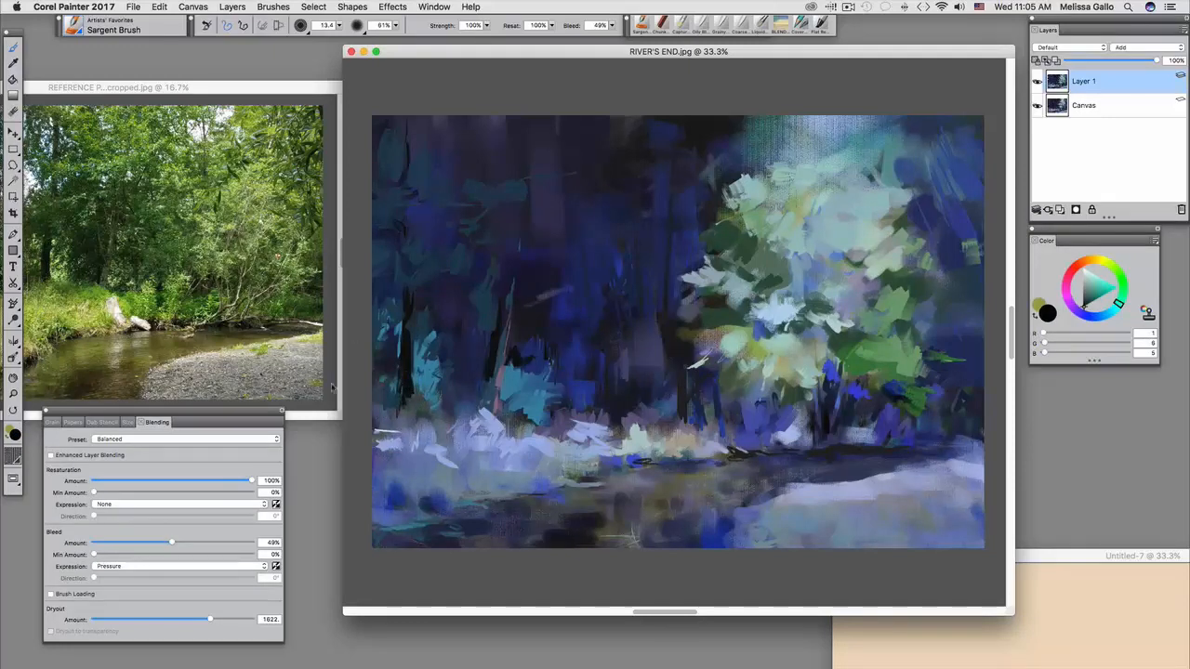
pyautogui.keyDown('alt'); pyautogui.click(424, 358); pyautogui.keyUp('alt')
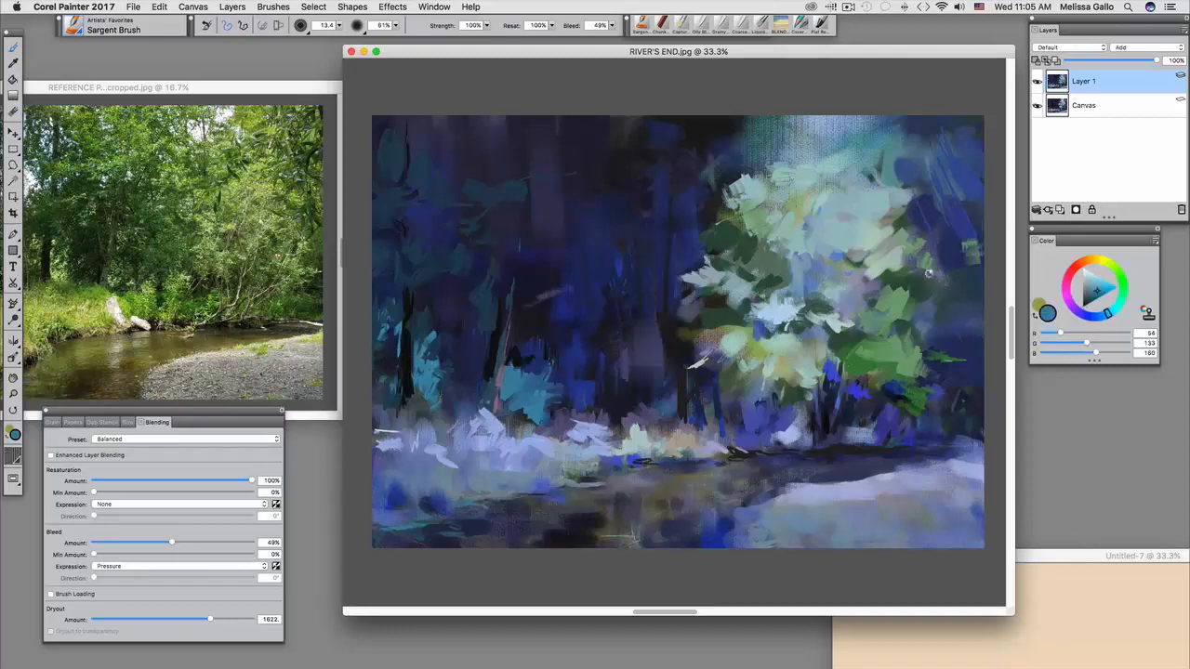
pyautogui.moveTo(1094, 289); pyautogui.dragTo(1092, 278)
pyautogui.moveTo(406, 366)
pyautogui.mouseDown()
pyautogui.moveTo(409, 357)
pyautogui.moveTo(415, 377)
pyautogui.moveTo(414, 365)
pyautogui.mouseUp()
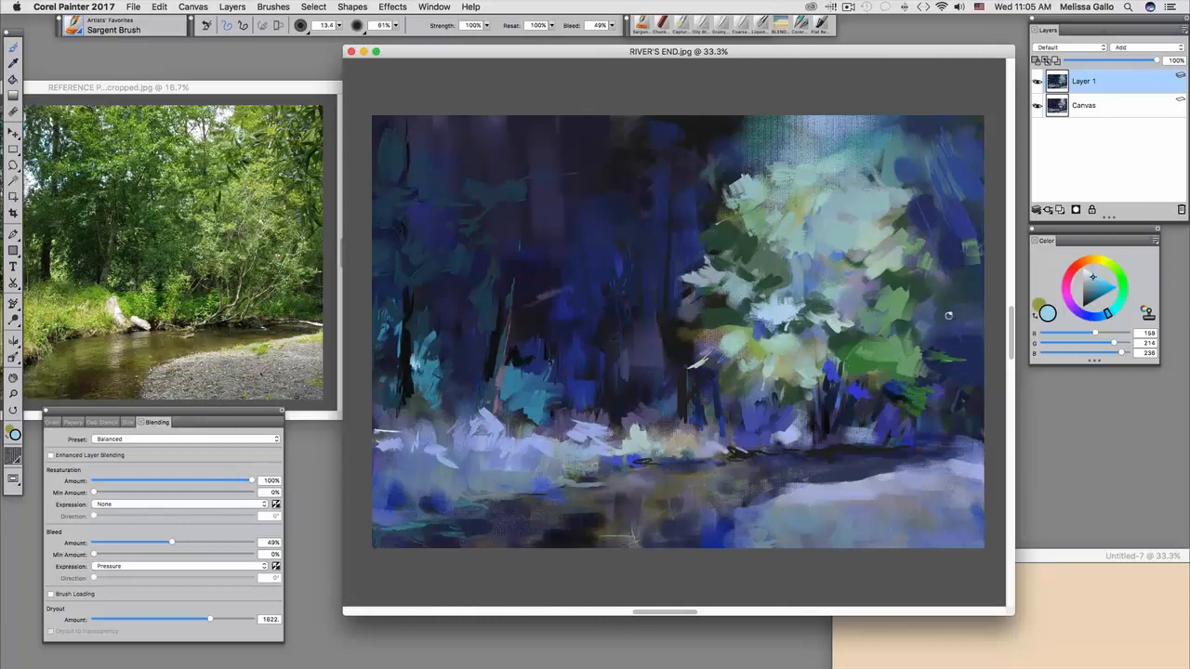
# Switch to a darker, softer blue and extend the leaf highlights down and up the bush beside the far-left trunk.
pyautogui.click(1093, 288)
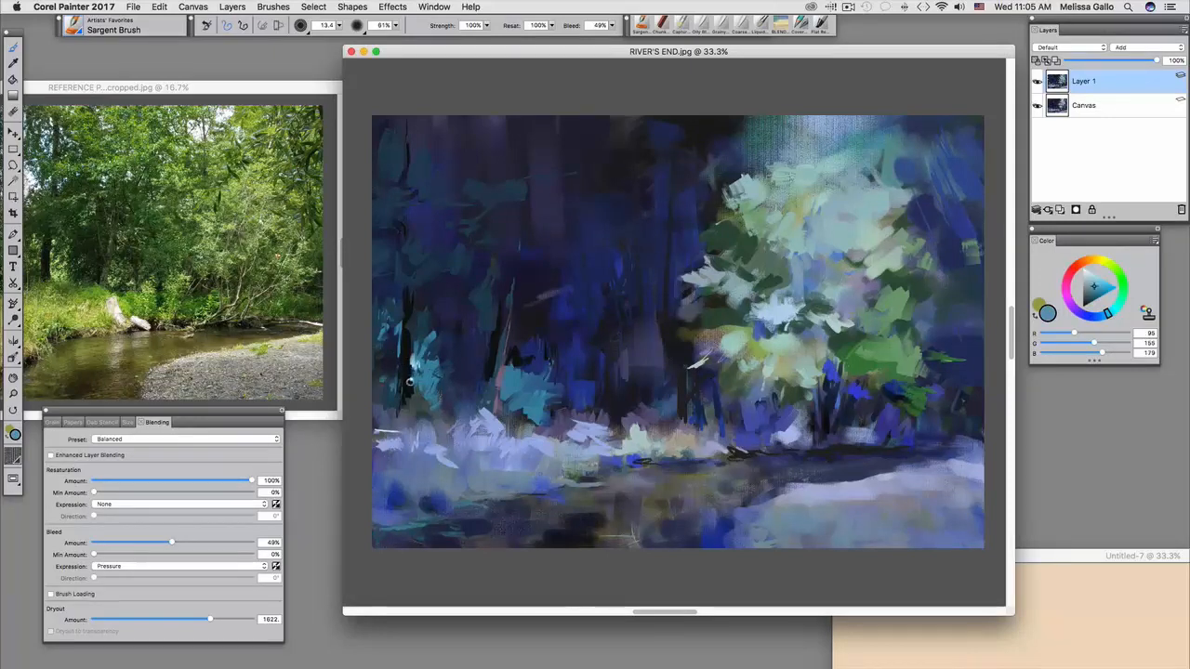
pyautogui.moveTo(415, 382); pyautogui.dragTo(426, 404)
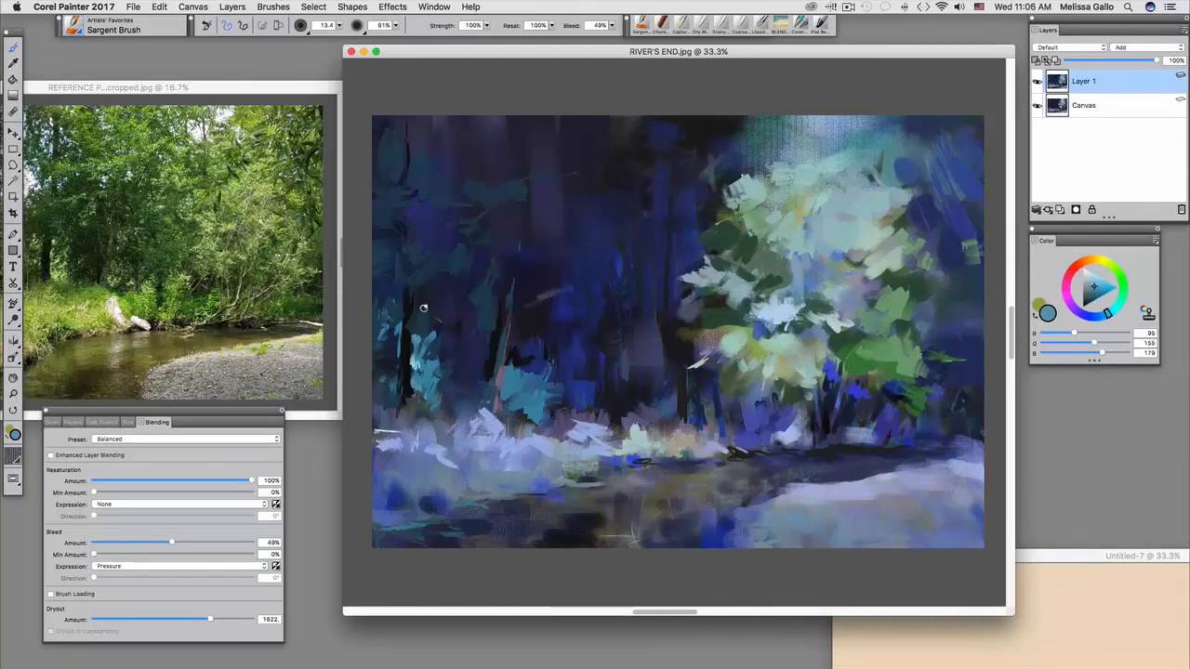
pyautogui.keyDown('alt'); pyautogui.click(418, 324); pyautogui.keyUp('alt')
pyautogui.moveTo(419, 323); pyautogui.dragTo(425, 336)
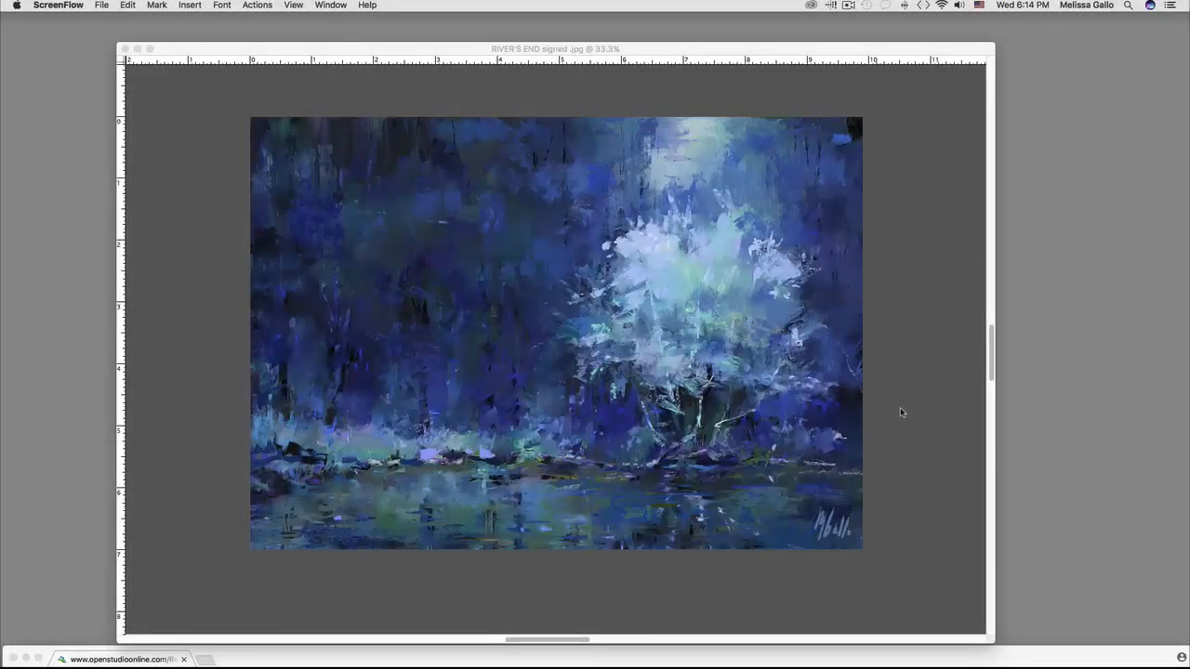
# View the Sargent Brush within the Artists' Favorites category of the Painter 2017 Brushes library.
pyautogui.click(904, 413)
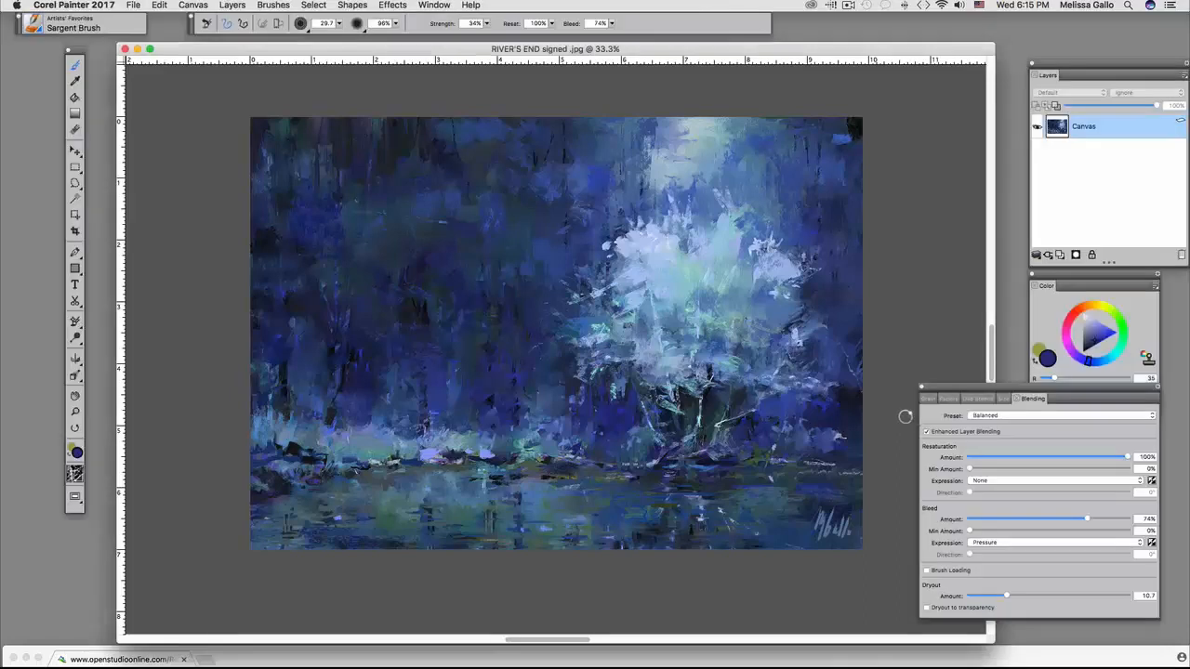
pyautogui.click(39, 33)
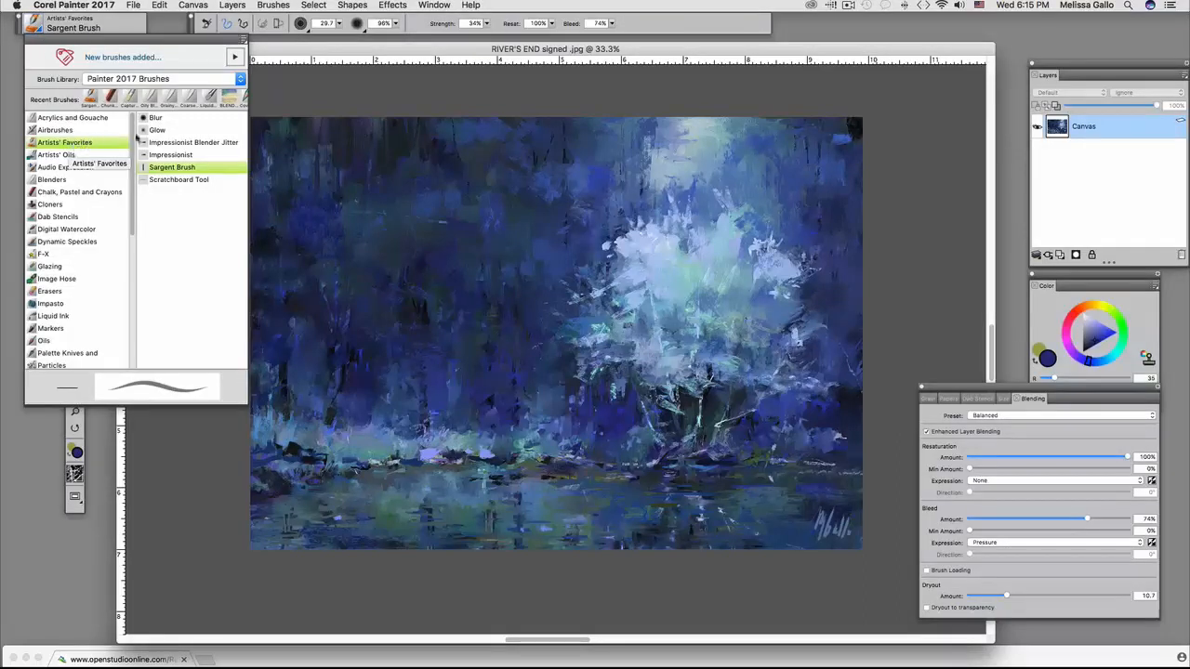
pyautogui.click(893, 316)
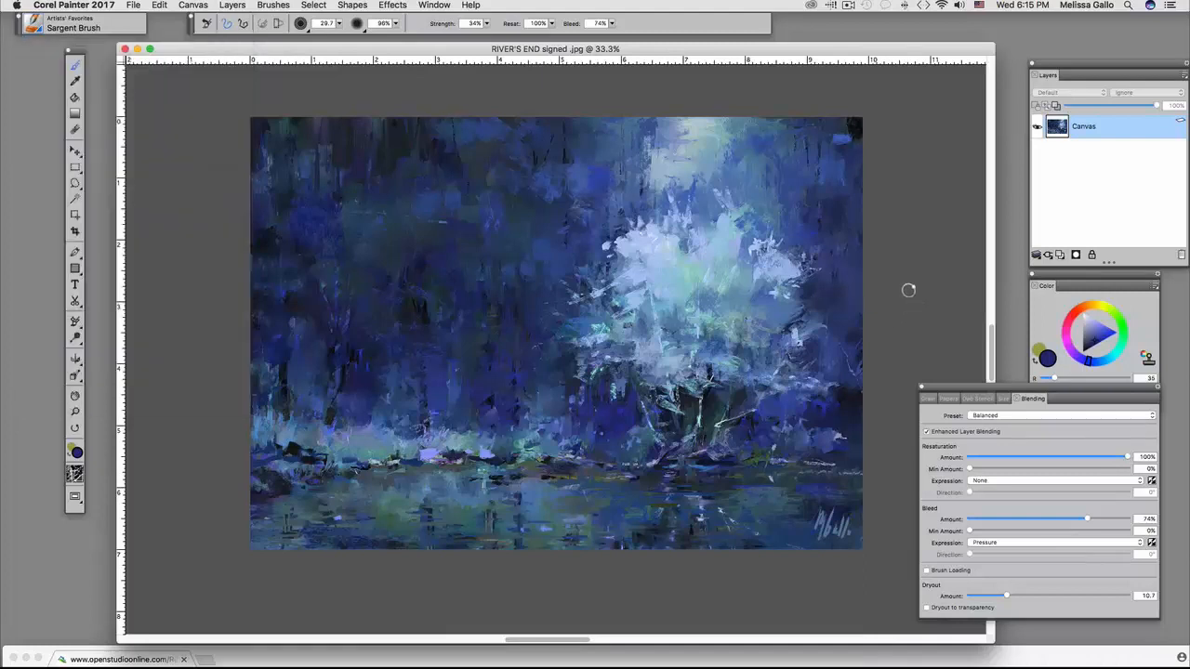